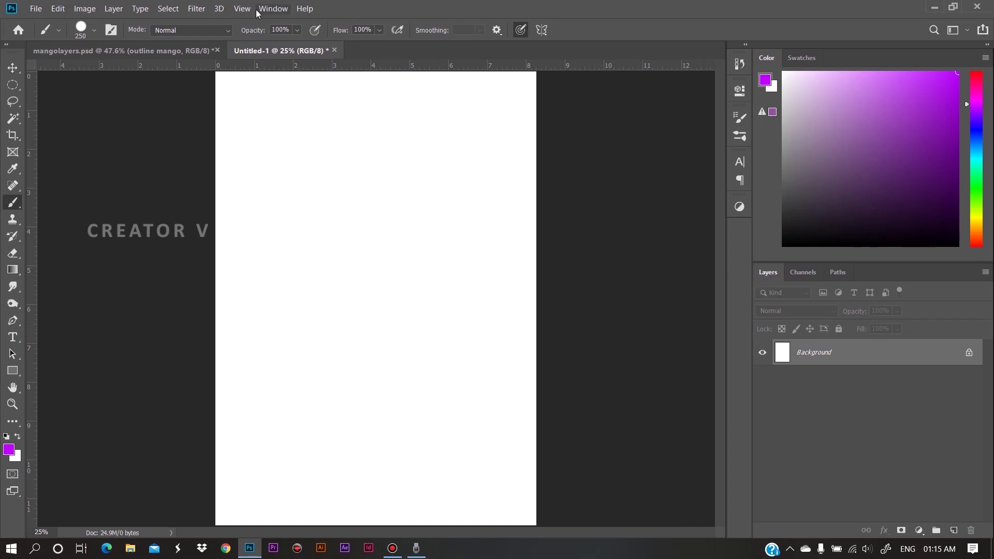
click(273, 9)
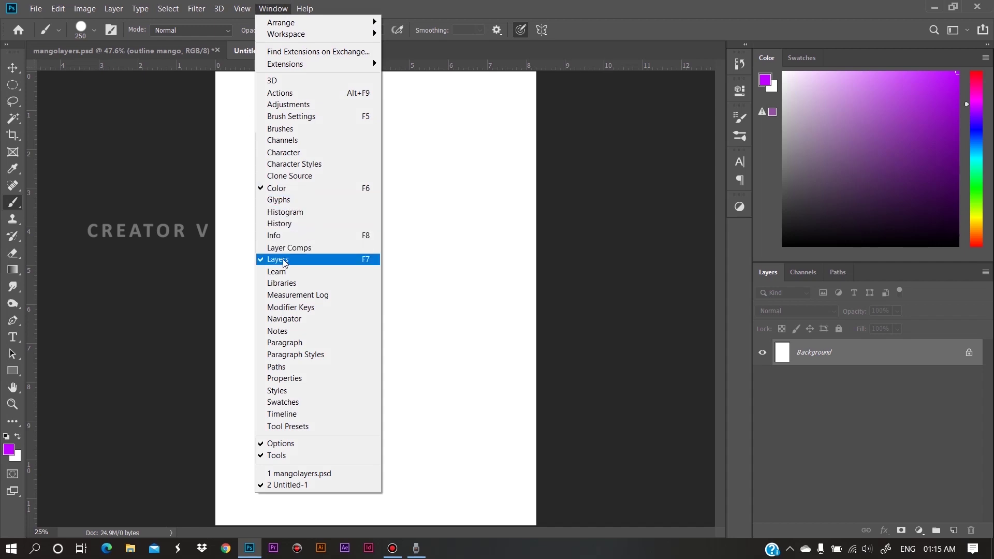
click(828, 404)
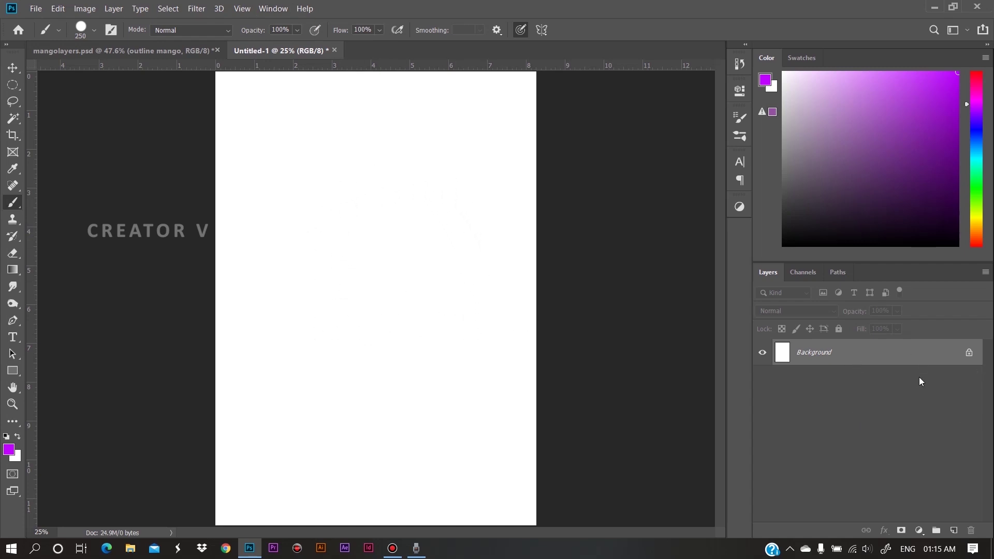
Add empty layers above the Background, up to Layer 5
click(954, 533)
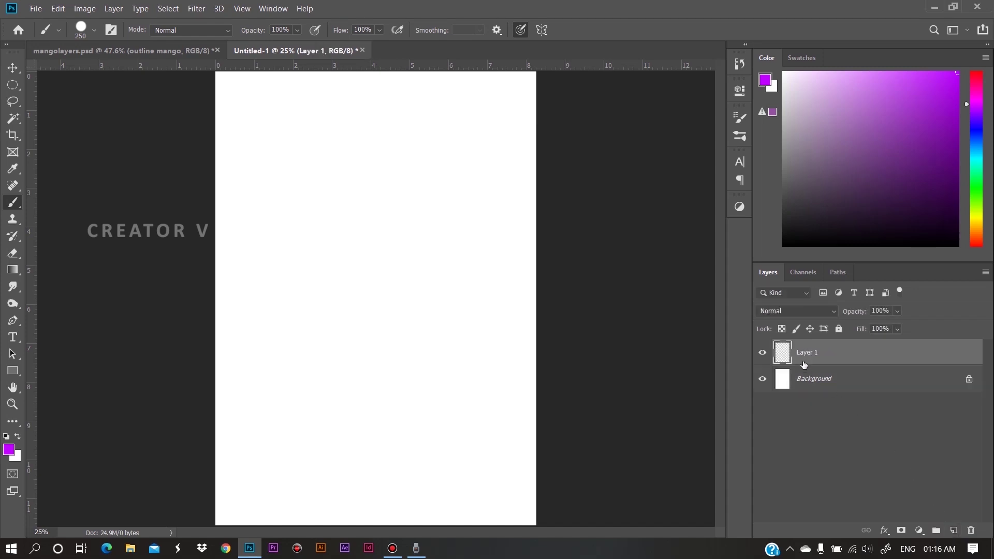
click(954, 531)
click(954, 531)
click(954, 531)
click(954, 532)
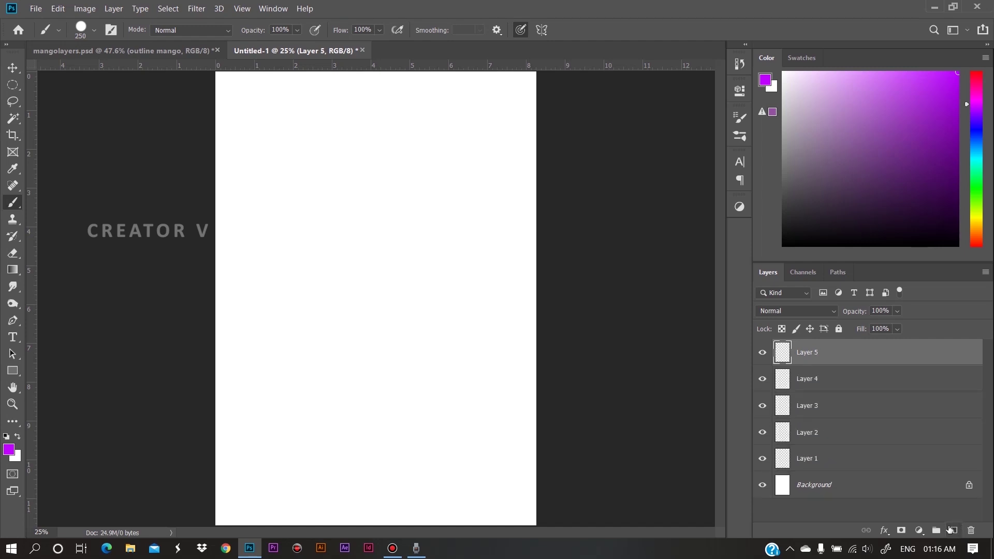
Rename Layer 1 to la1
double_click(809, 459)
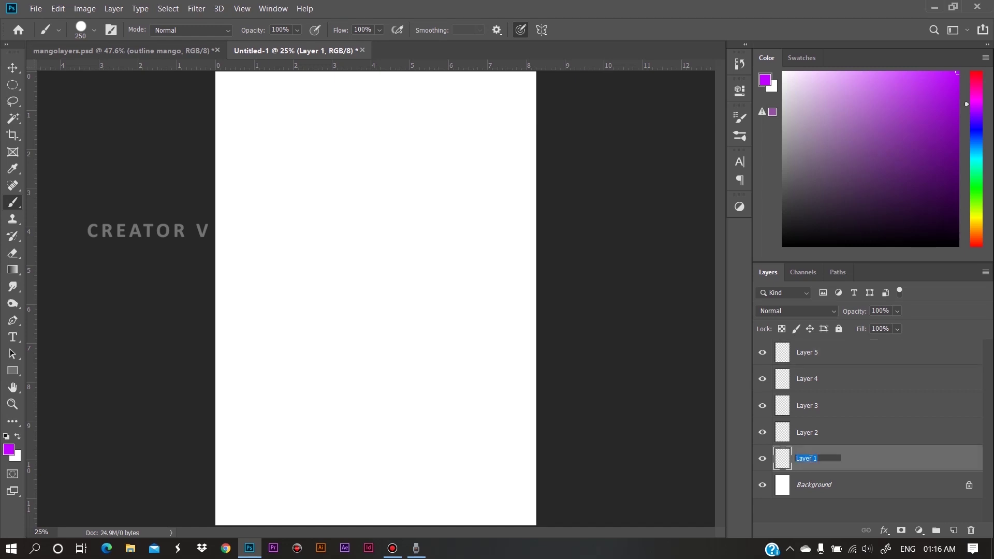
key(BackSpace)
text(a1)
key(Return)
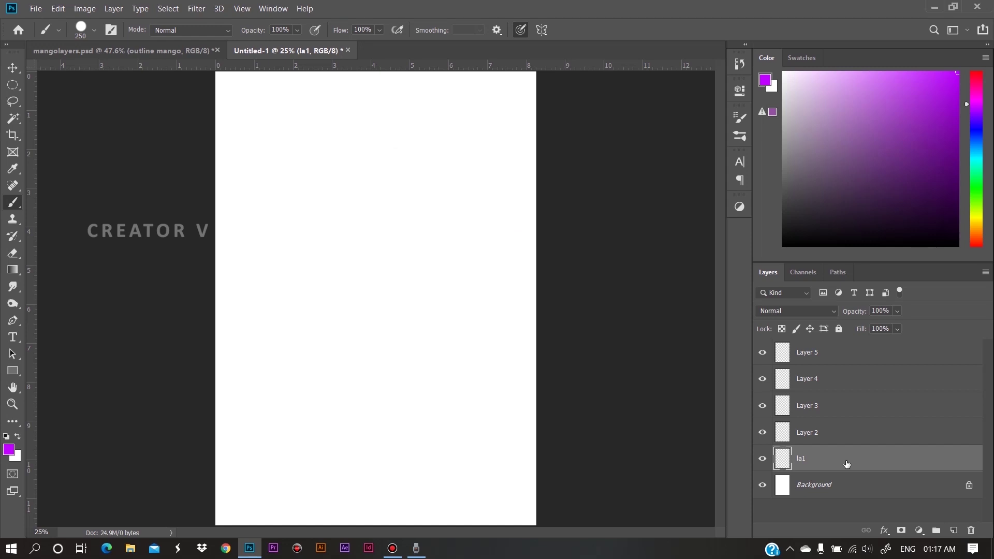
Delete la1 with the confirmation turned off, then delete Layer 2, leaving Layers 3–5
click(971, 530)
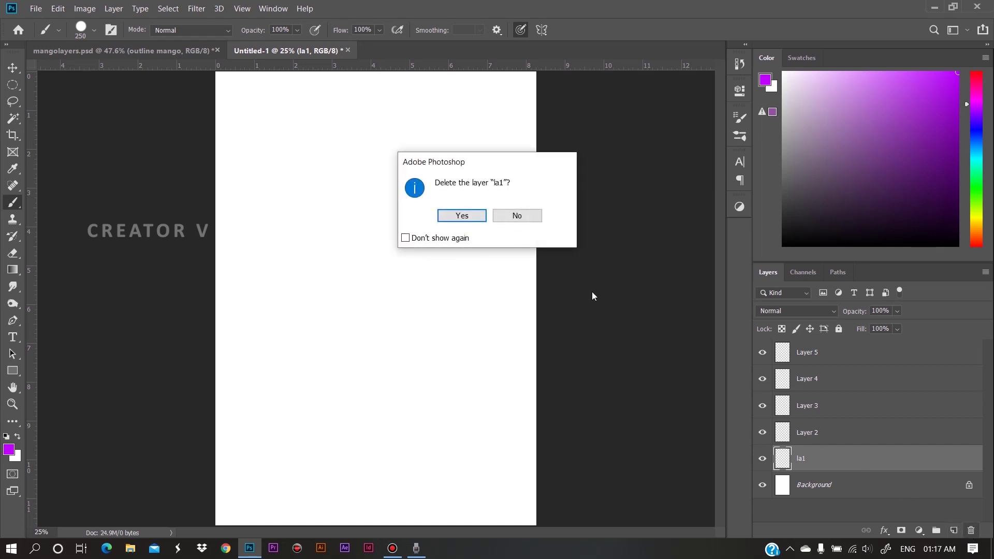
click(405, 238)
click(477, 216)
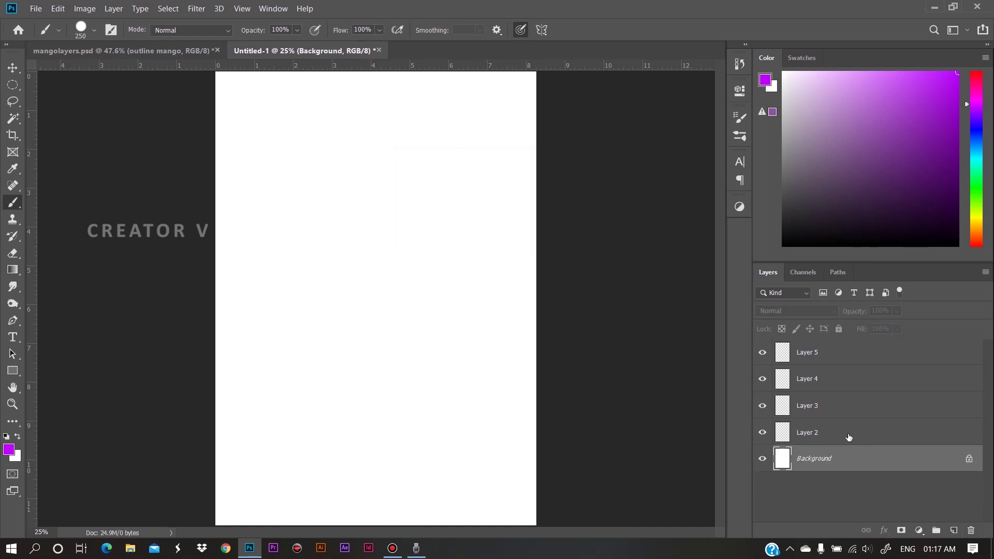
drag(838, 434, 972, 531)
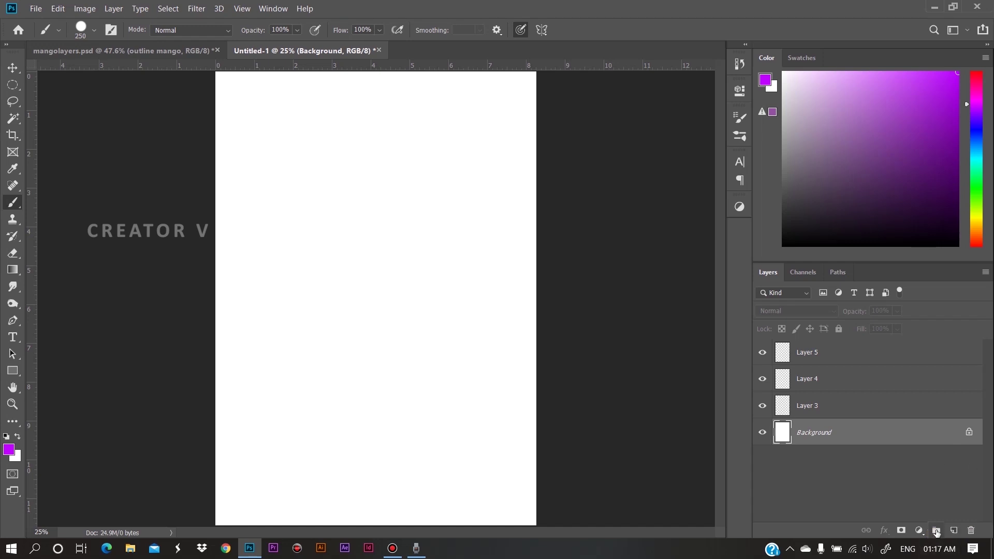
click(936, 531)
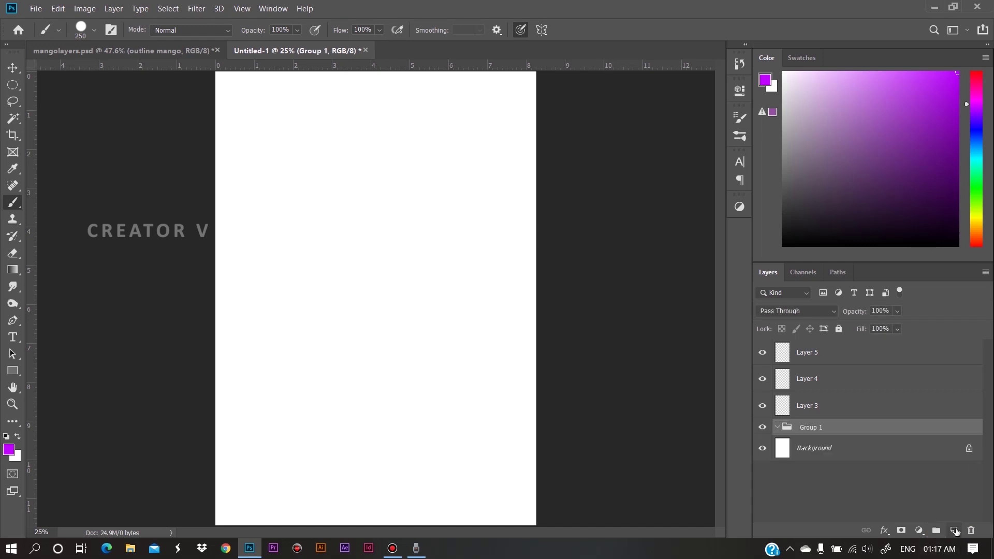
click(955, 530)
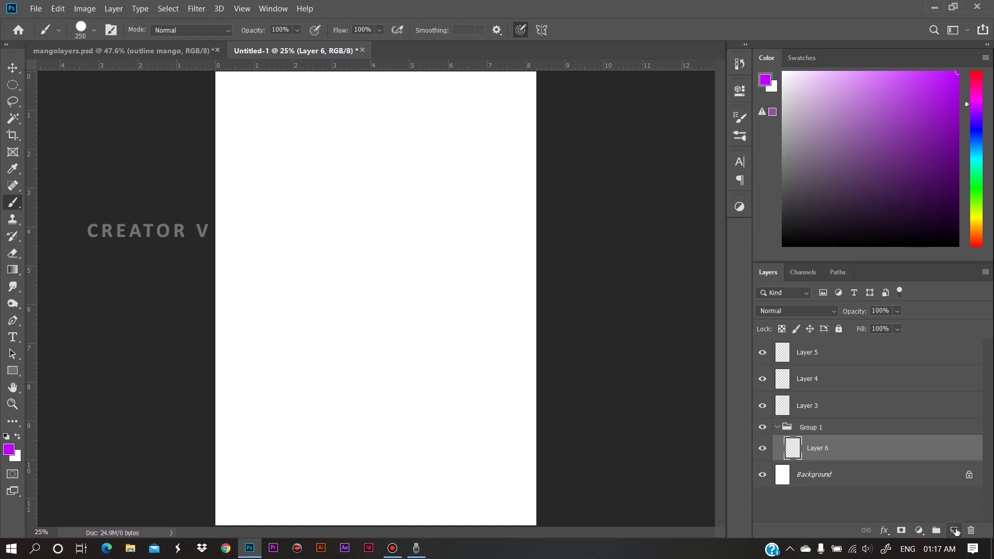
key(ctrl+z)
key(ctrl+z)
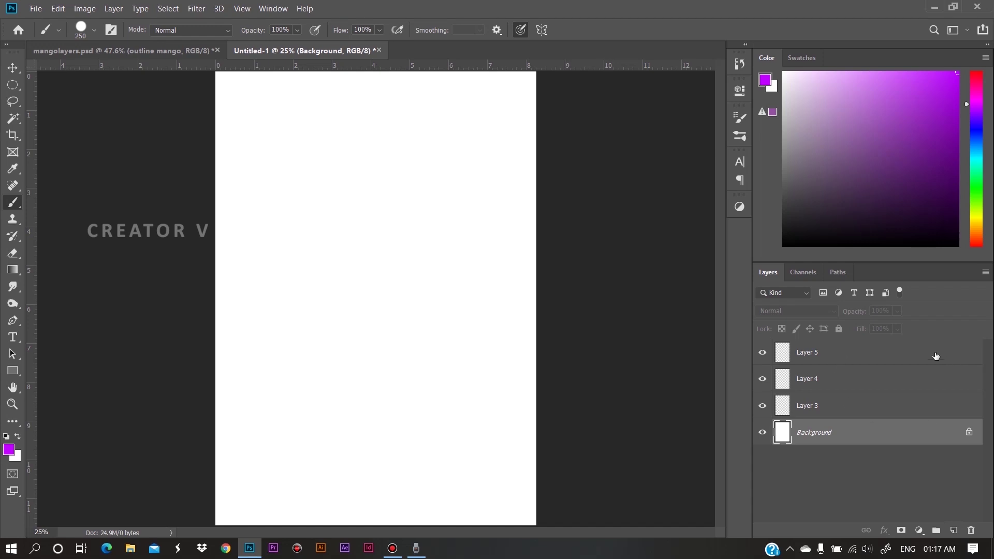
click(839, 354)
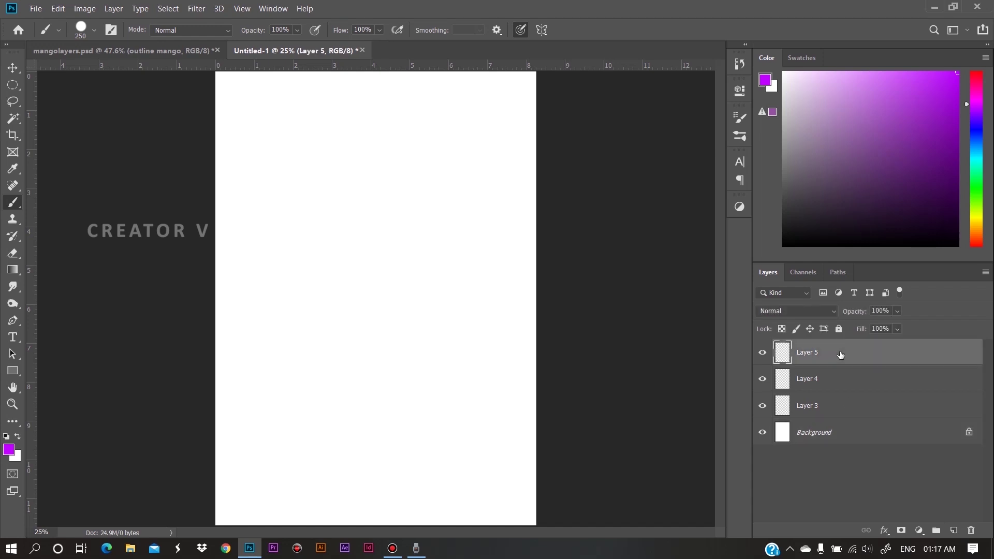
Group Layers 3, 4 and 5 into an expanded Group 1, then switch to mangolayers.psd
shift+click(861, 378)
shift+click(859, 408)
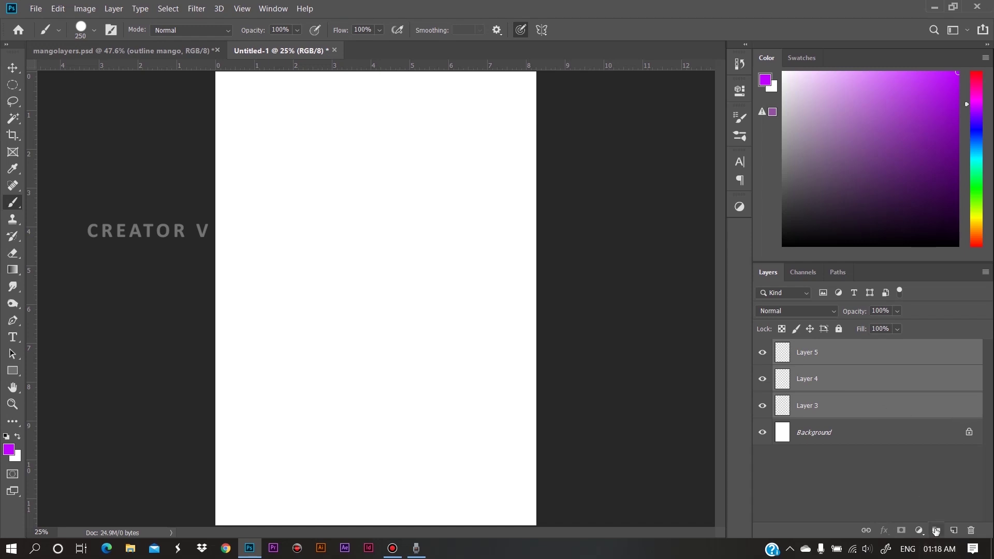
click(936, 531)
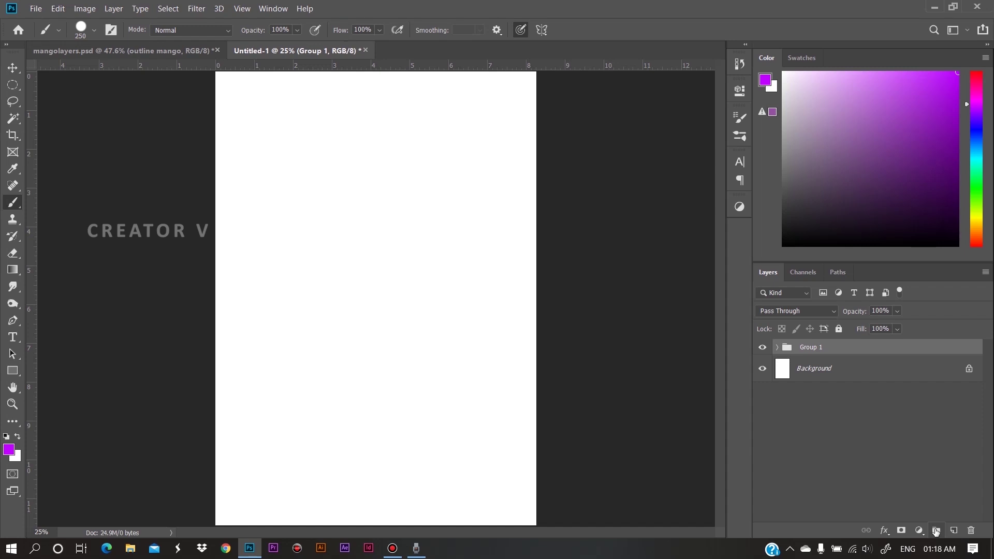
click(777, 348)
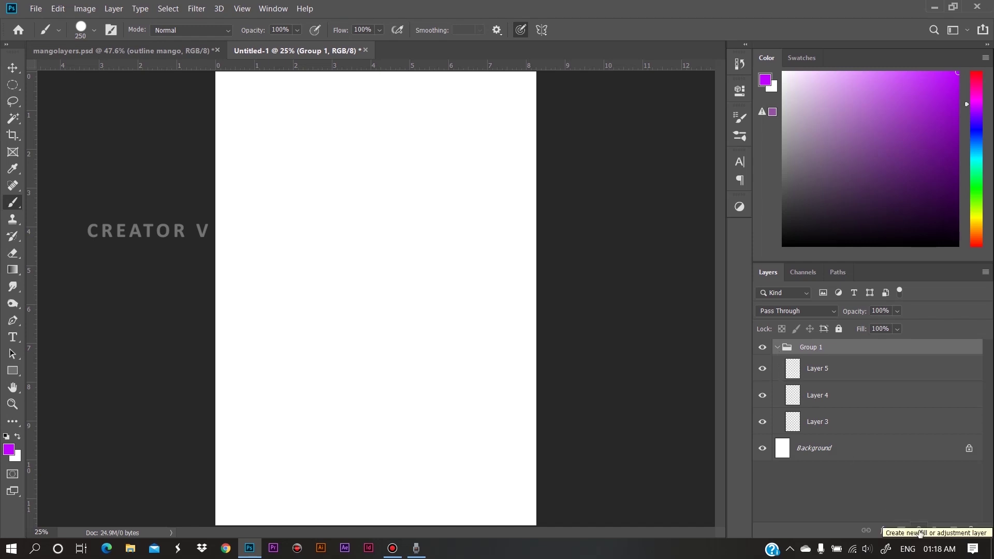
key(ctrl+Tab)
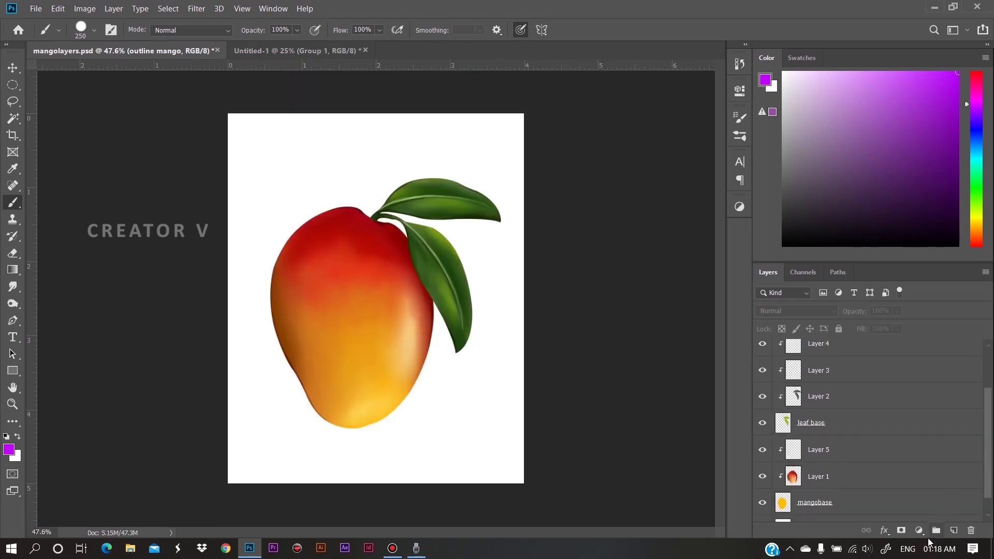
Show the fill and adjustment layer menu for mangolayers.psd
click(919, 531)
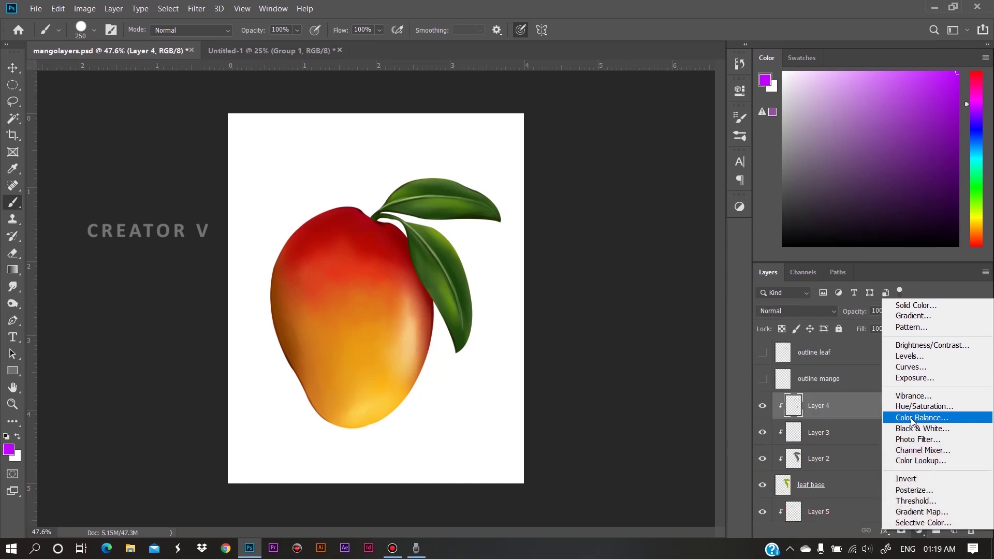
Add a Color Balance layer with midtones at Cyan–Red +3, Magenta–Green -9, Yellow–Blue +5
click(913, 422)
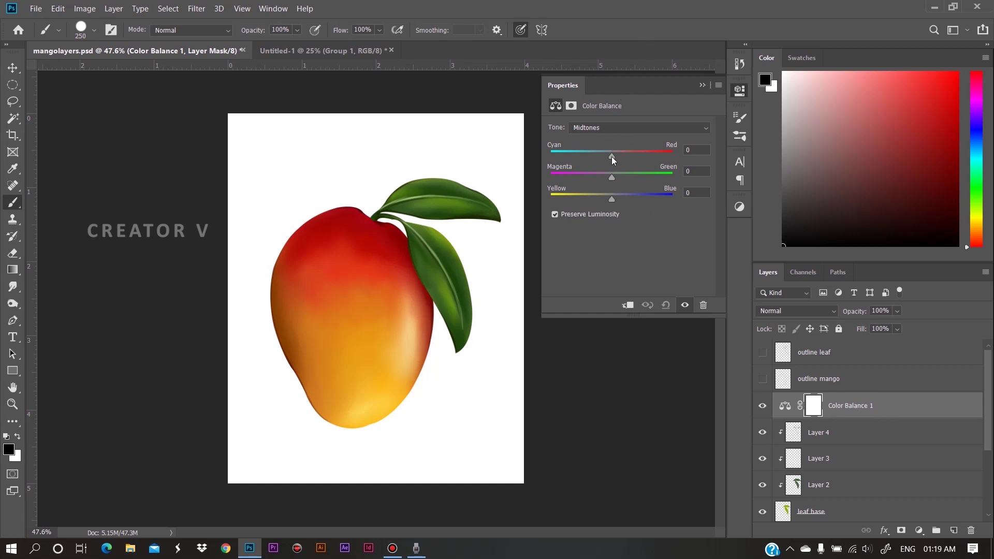
drag(612, 156, 520, 166)
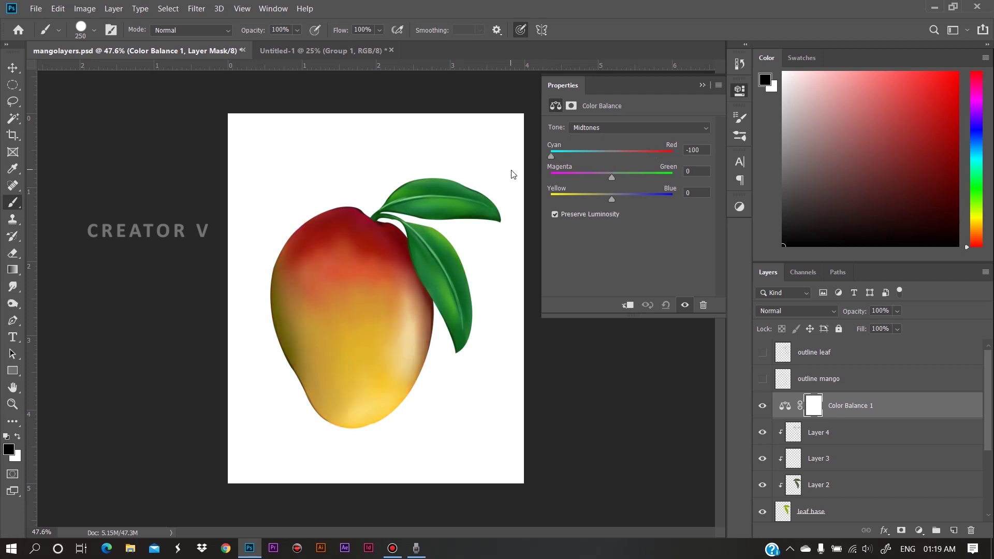
drag(612, 178, 675, 179)
mouse_move(619, 200)
mouse_down()
mouse_move(542, 198)
mouse_move(615, 201)
mouse_up()
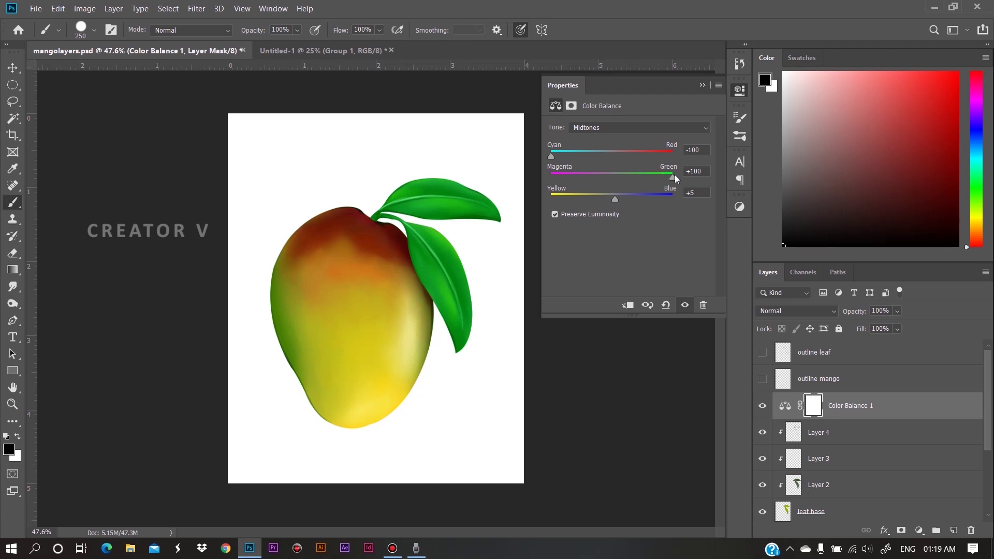
drag(672, 178, 606, 178)
drag(551, 156, 611, 158)
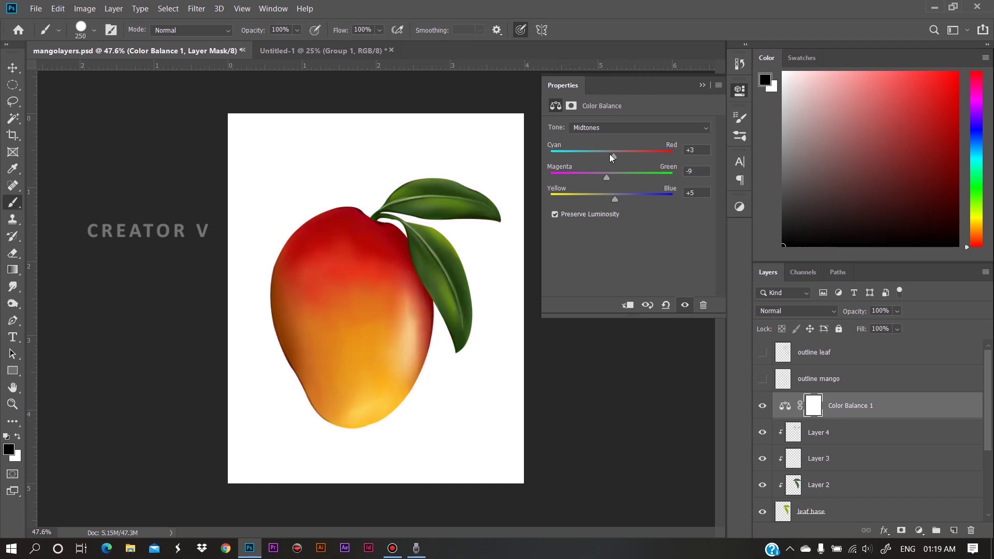
scroll(881, 434, down, 4)
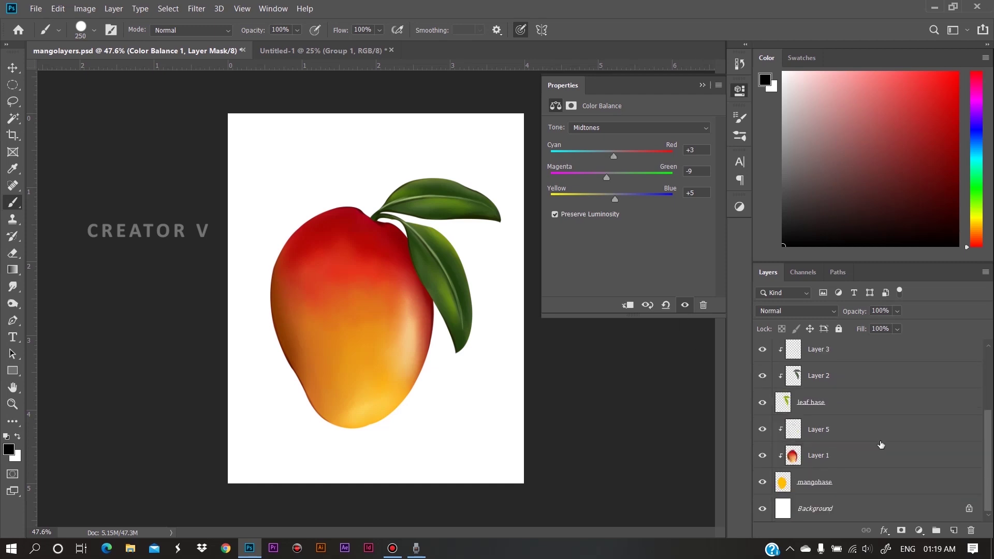
scroll(880, 444, up, 4)
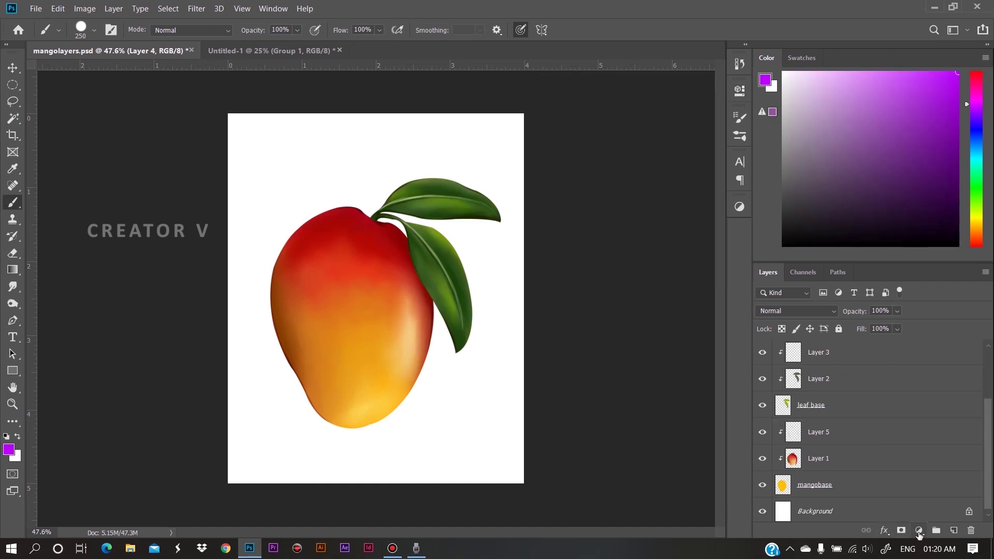
click(258, 10)
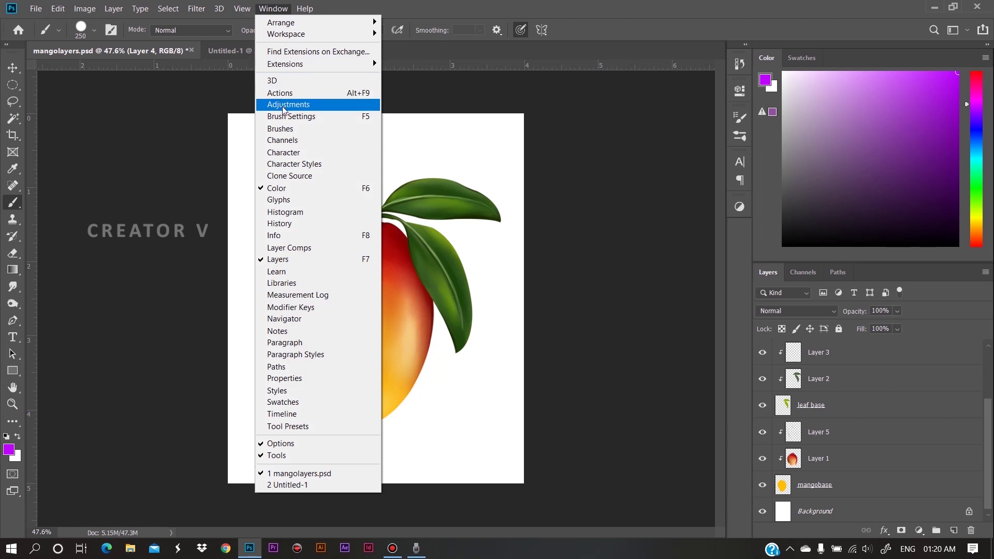
click(302, 105)
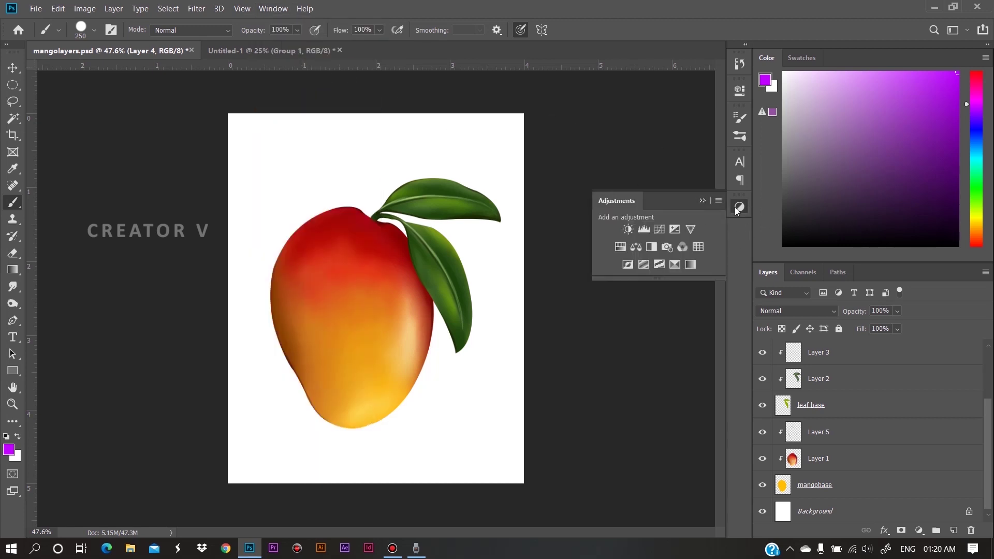
mouse_move(739, 207)
mouse_down()
mouse_move(803, 276)
mouse_move(885, 284)
mouse_move(857, 287)
mouse_move(769, 250)
mouse_move(740, 212)
mouse_up()
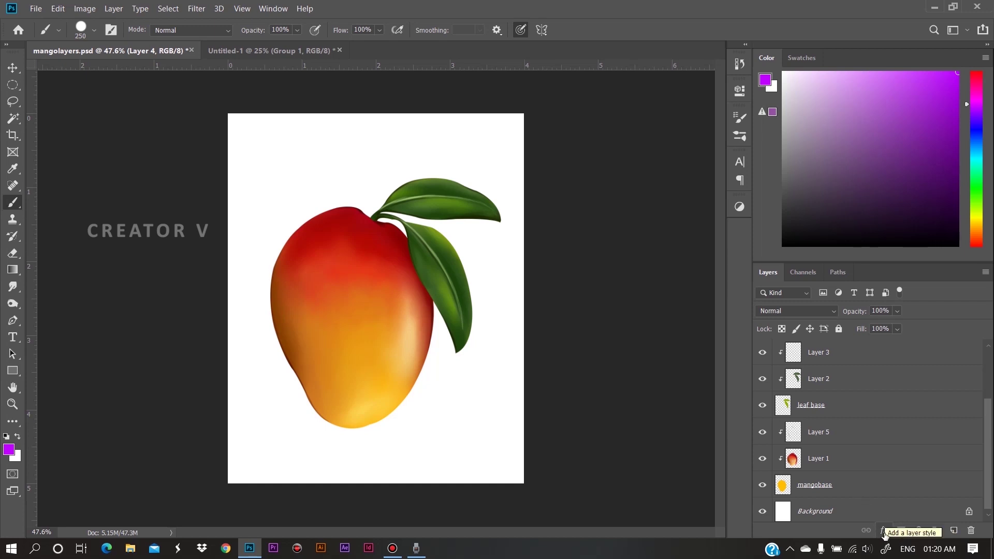
Add a Stroke layer style to mangobase, briefly trying Inner Shadow and Inner Glow
click(845, 486)
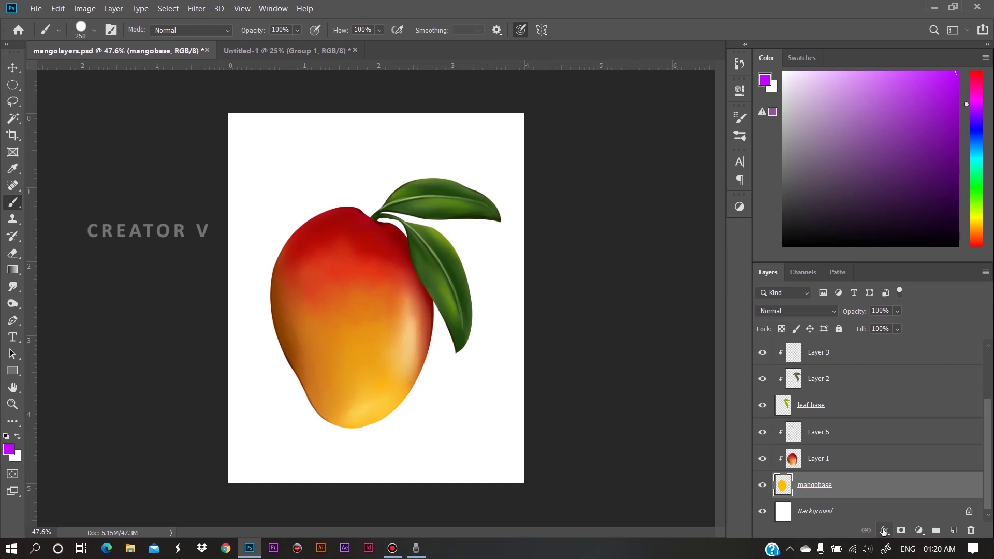
click(884, 530)
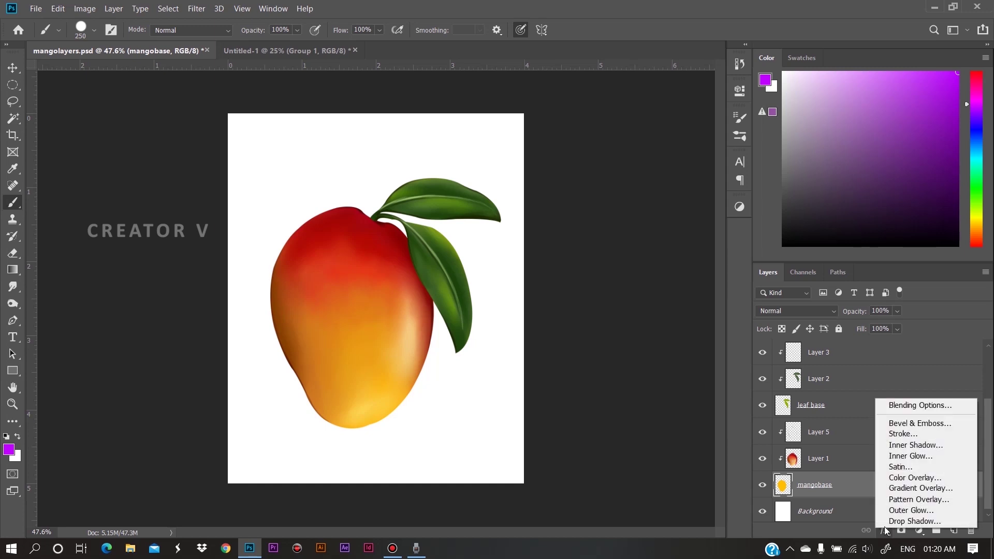
click(907, 434)
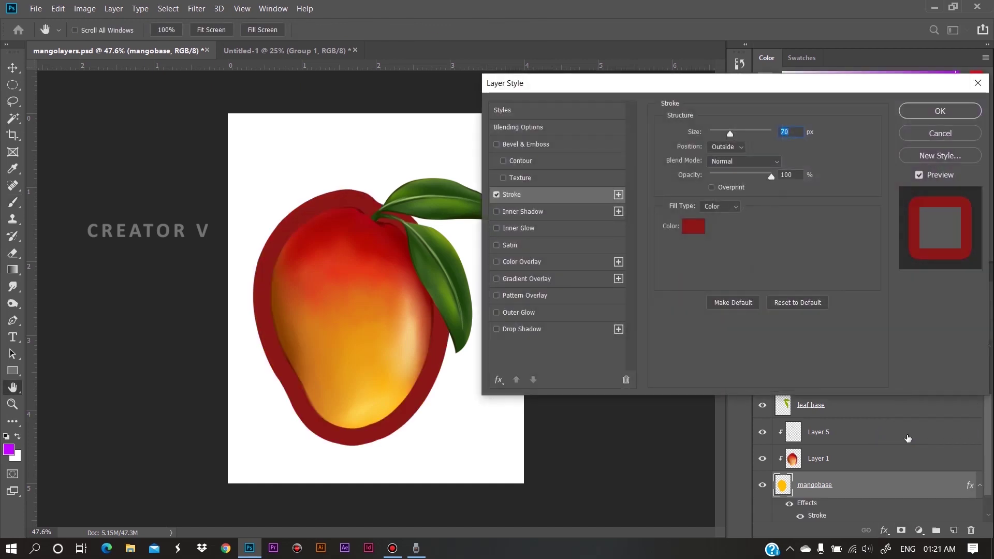
mouse_move(780, 89)
mouse_down()
mouse_move(764, 75)
mouse_move(777, 78)
mouse_up()
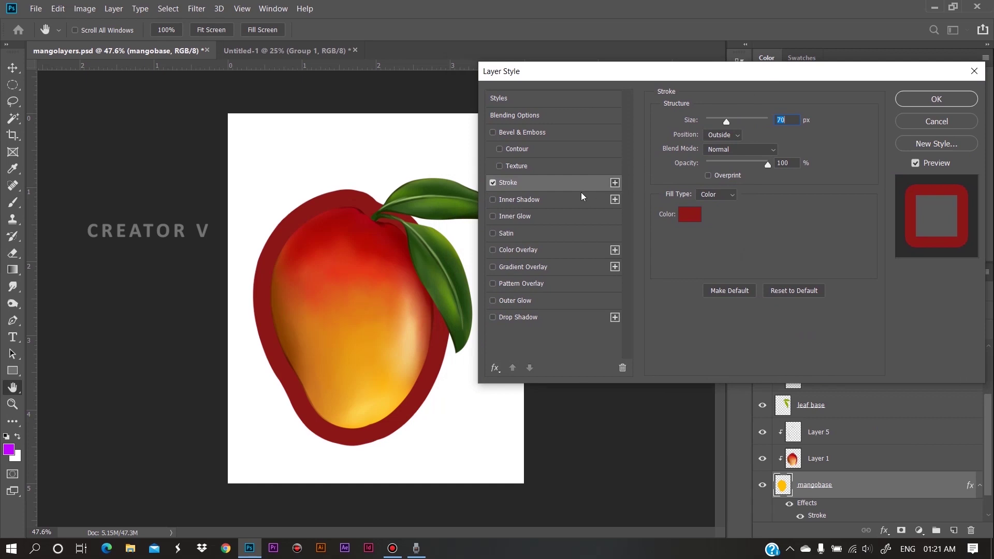
click(493, 200)
click(493, 216)
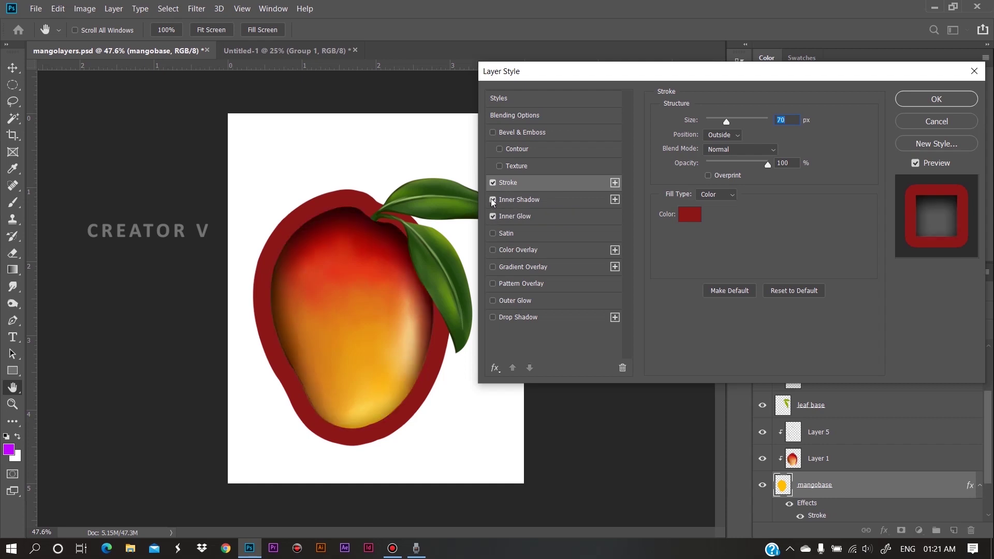
click(493, 216)
click(493, 200)
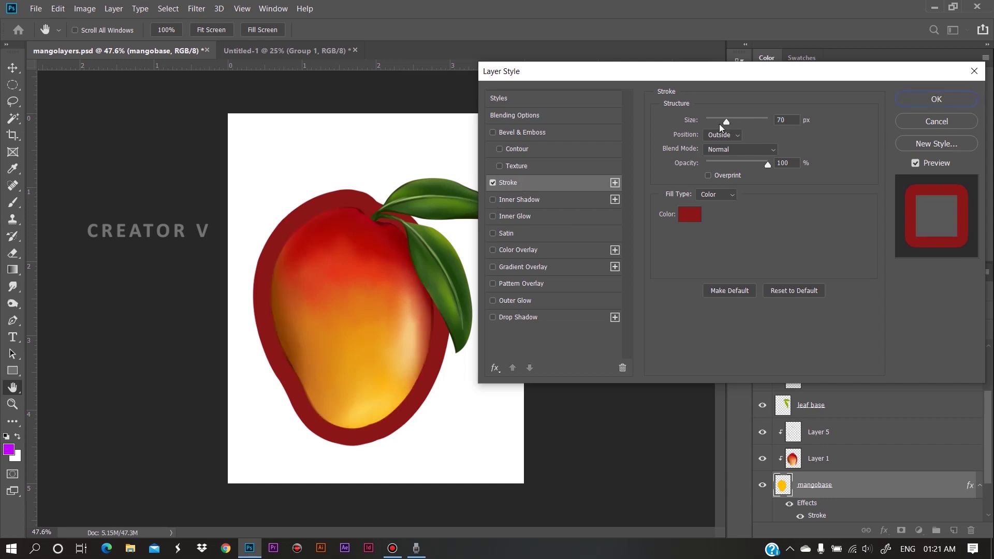
Set the stroke to 57 px, 75% opacity and bright red e41616, and enable Inner Shadow
mouse_move(726, 121)
mouse_down()
mouse_move(747, 117)
mouse_move(723, 119)
mouse_up()
drag(767, 164, 747, 164)
click(689, 213)
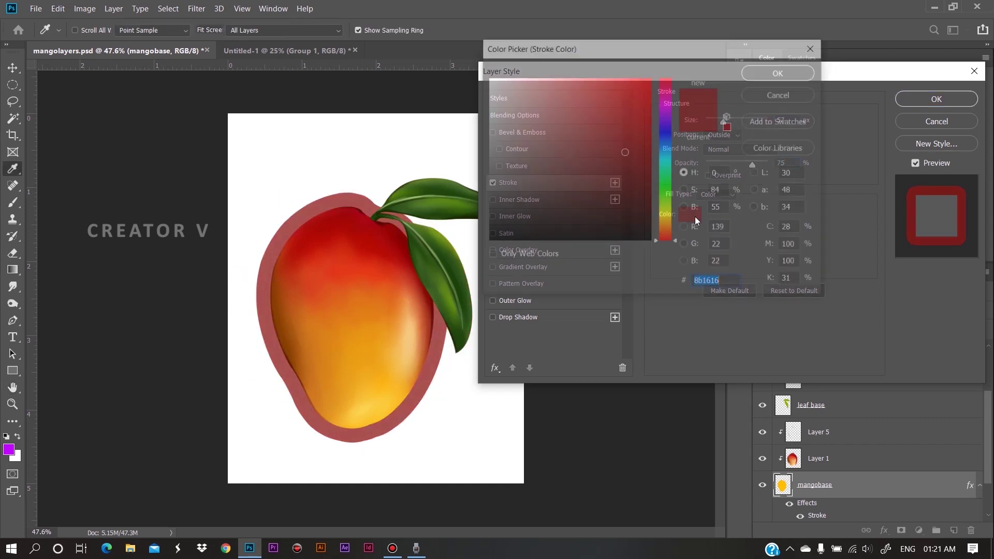
click(642, 182)
click(631, 95)
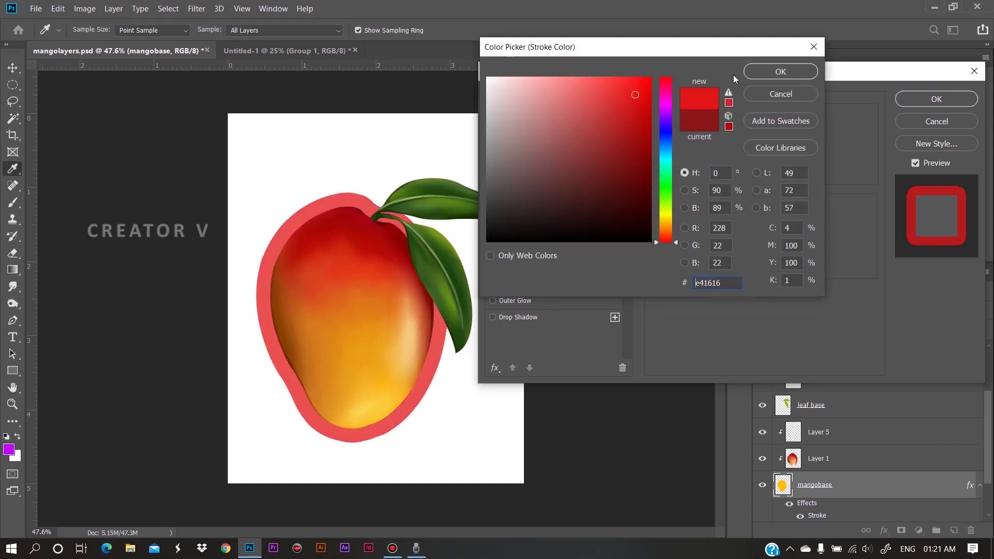
click(767, 74)
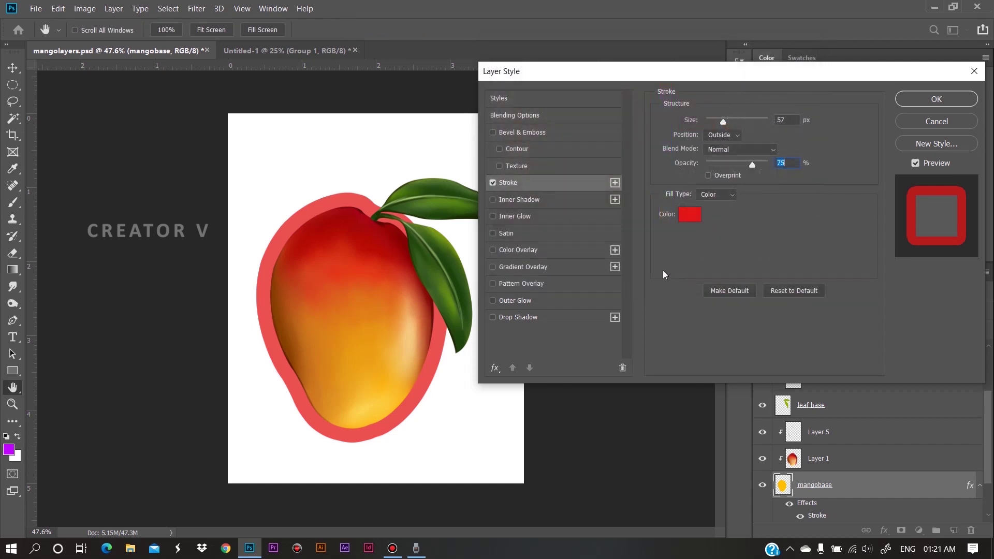
click(494, 201)
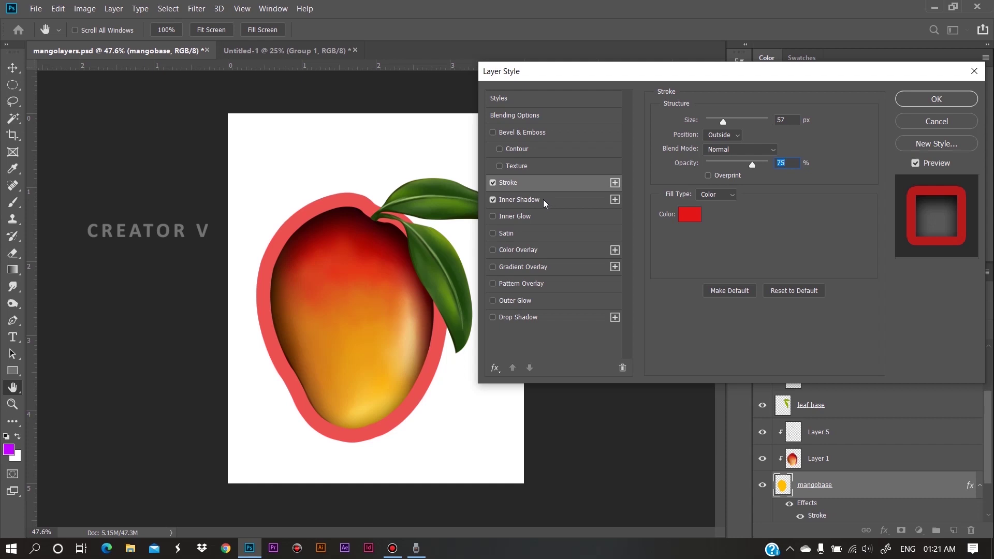
Review the Inner Shadow settings and commit Stroke and Inner Shadow on mangobase
click(546, 205)
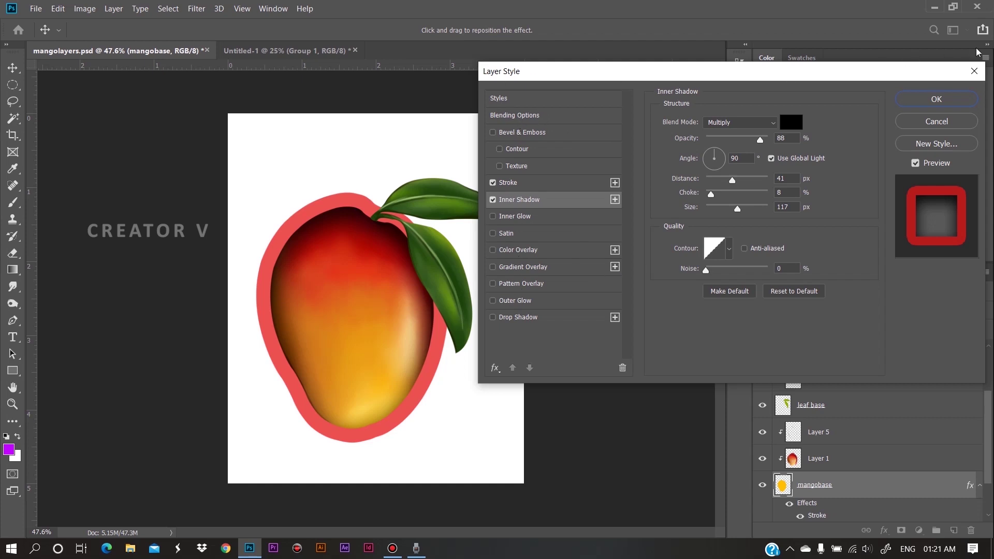
click(948, 99)
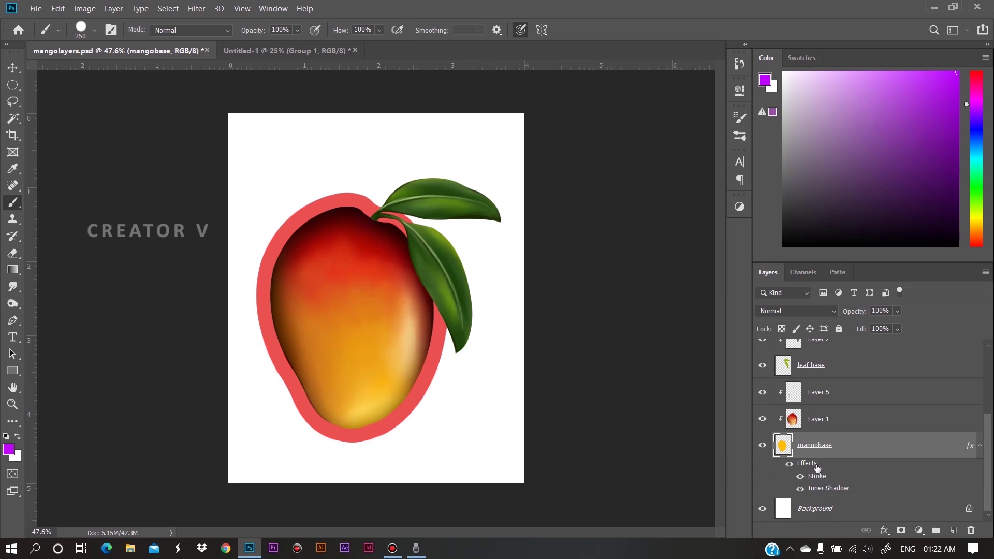
click(801, 489)
click(801, 478)
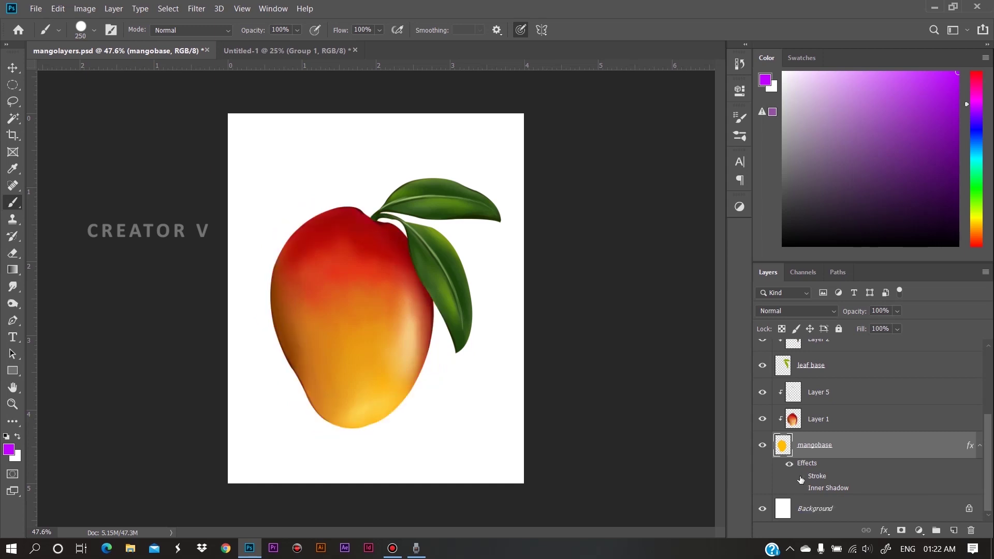
click(763, 420)
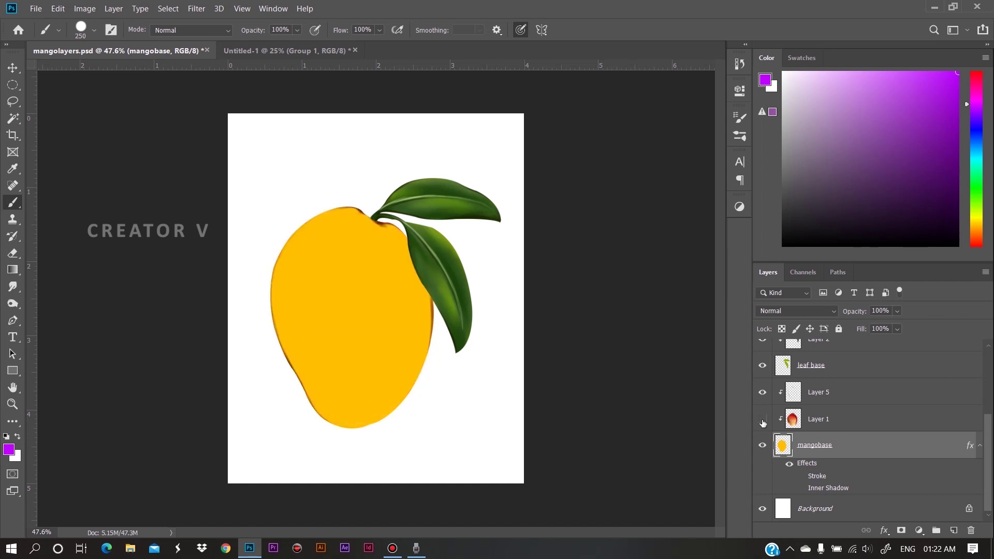
click(762, 421)
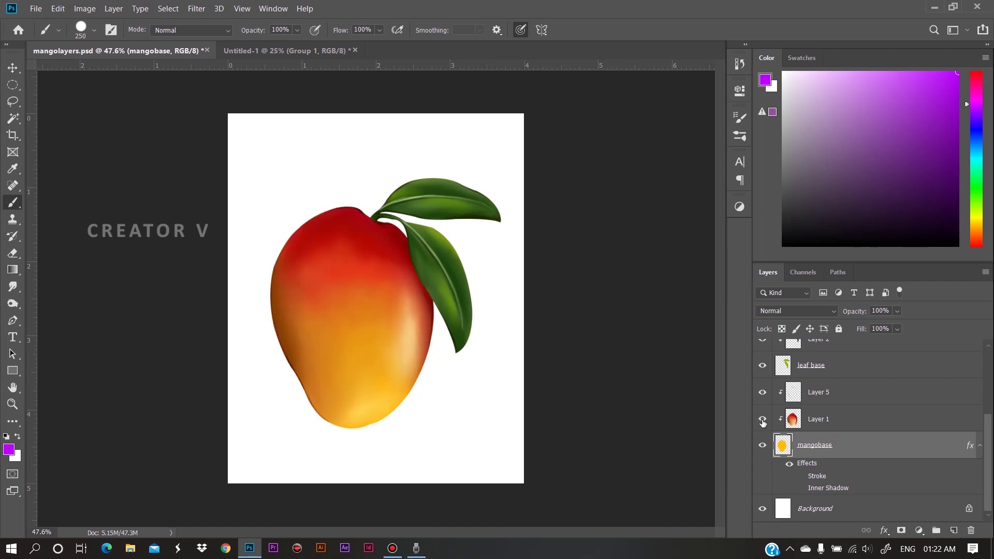
click(801, 476)
click(801, 488)
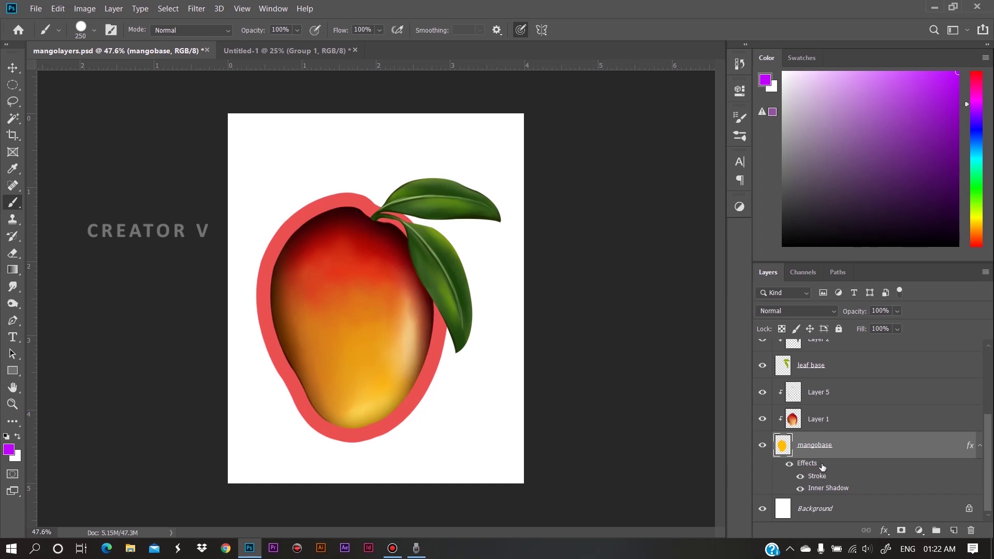
Reopen the mangobase Layer Style settings, then close the dialog
double_click(823, 467)
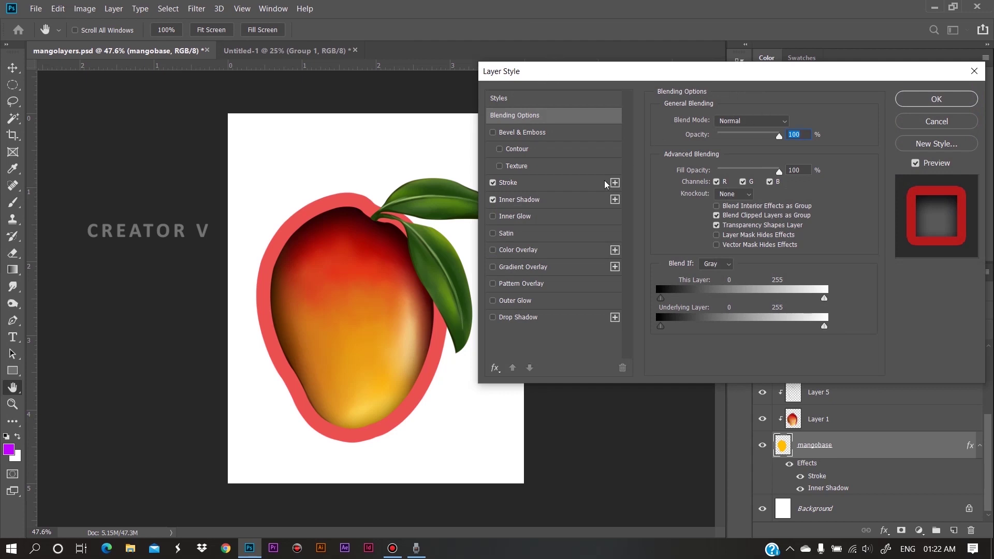
click(931, 122)
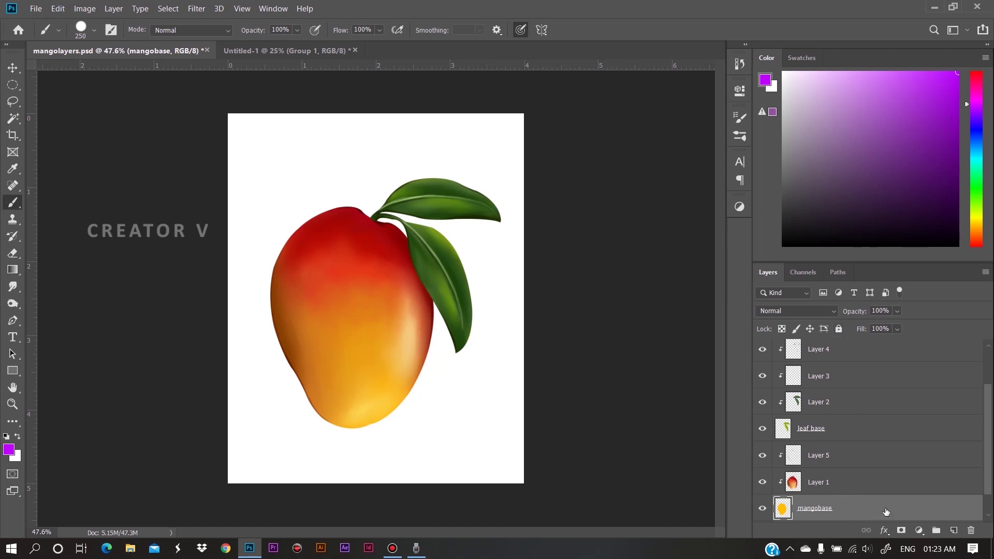
click(839, 332)
scroll(920, 475, down, 1)
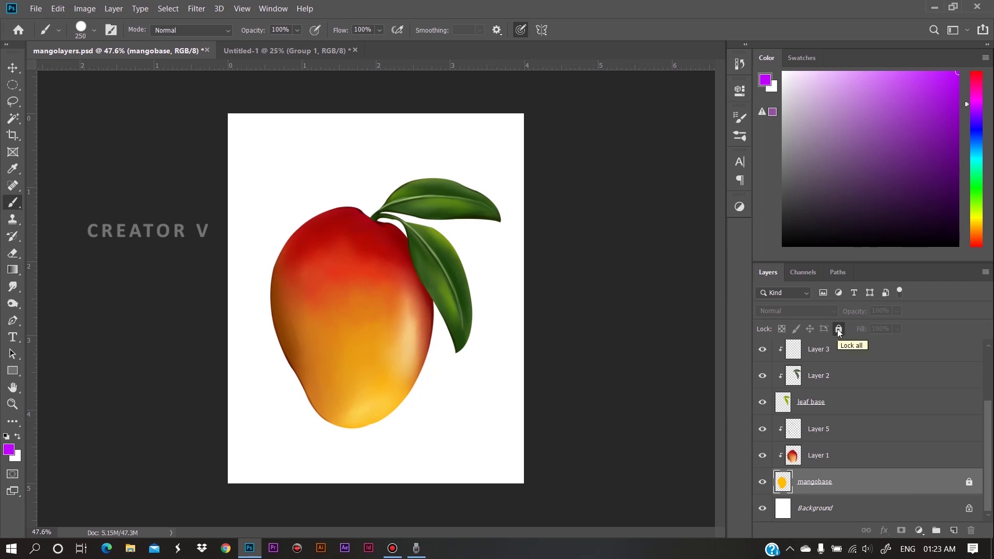
click(969, 483)
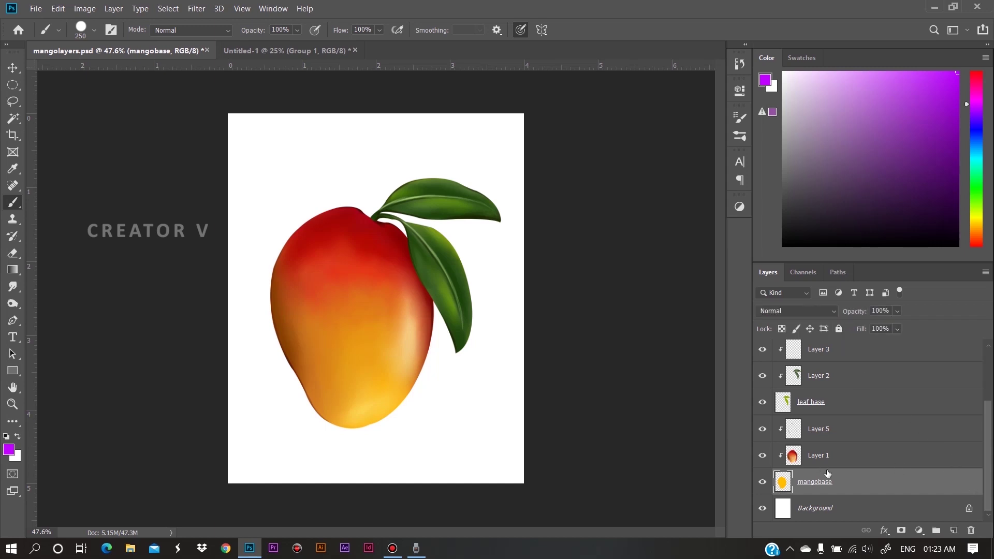
scroll(839, 478, up, 2)
scroll(854, 483, up, 1)
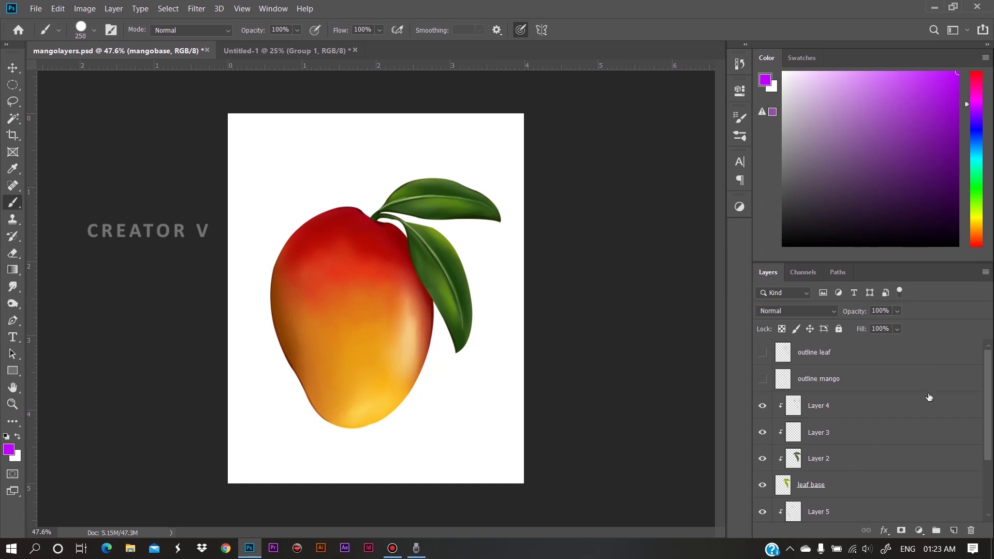
click(898, 311)
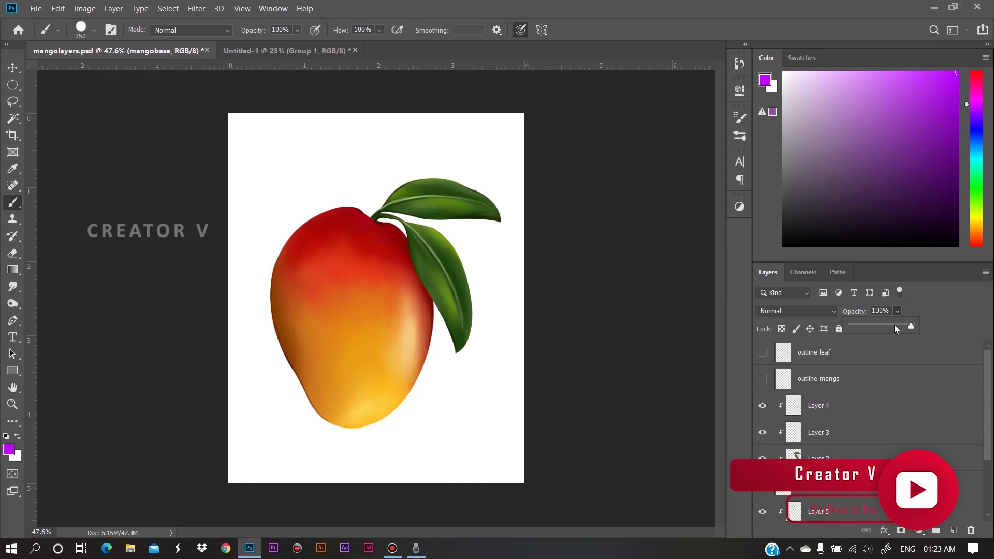
drag(896, 328, 873, 327)
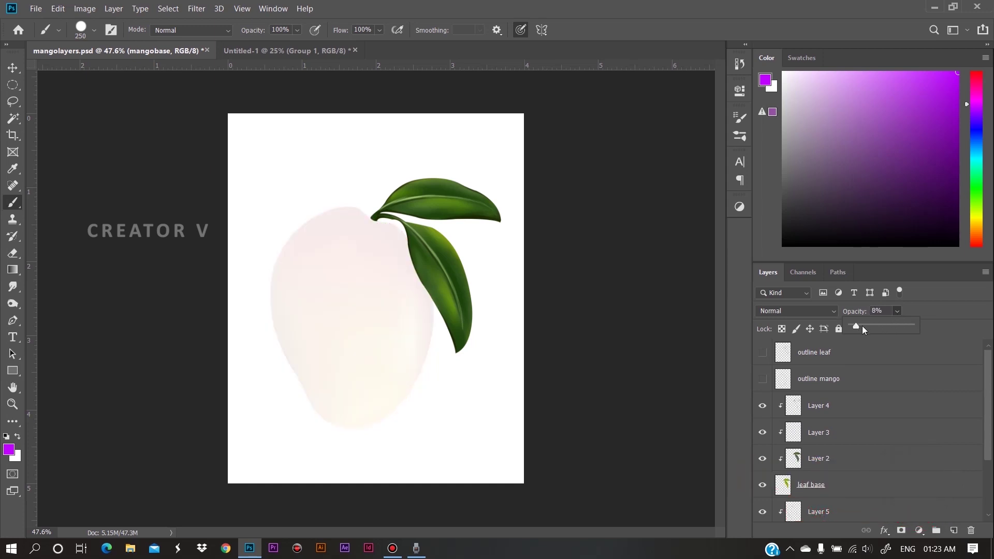
drag(905, 325, 959, 341)
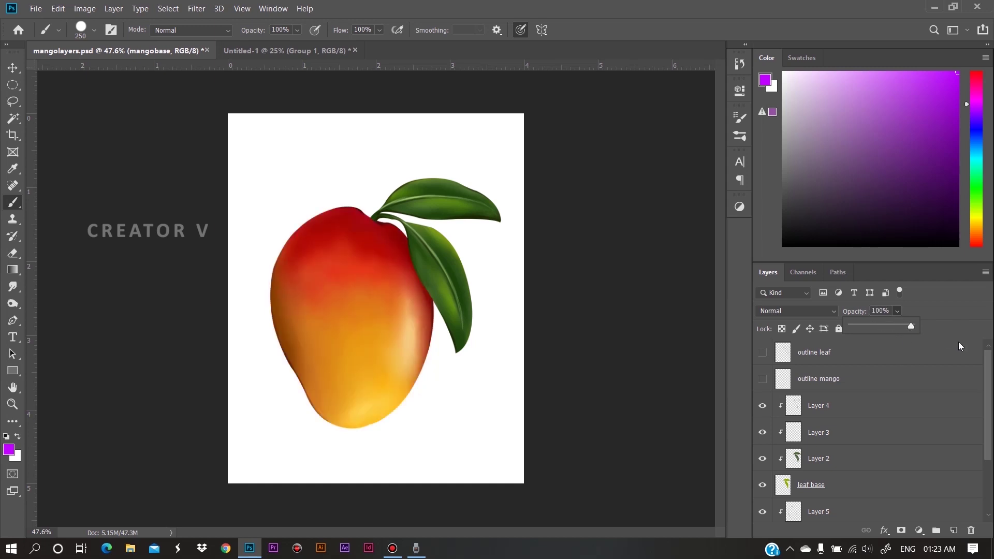
click(942, 320)
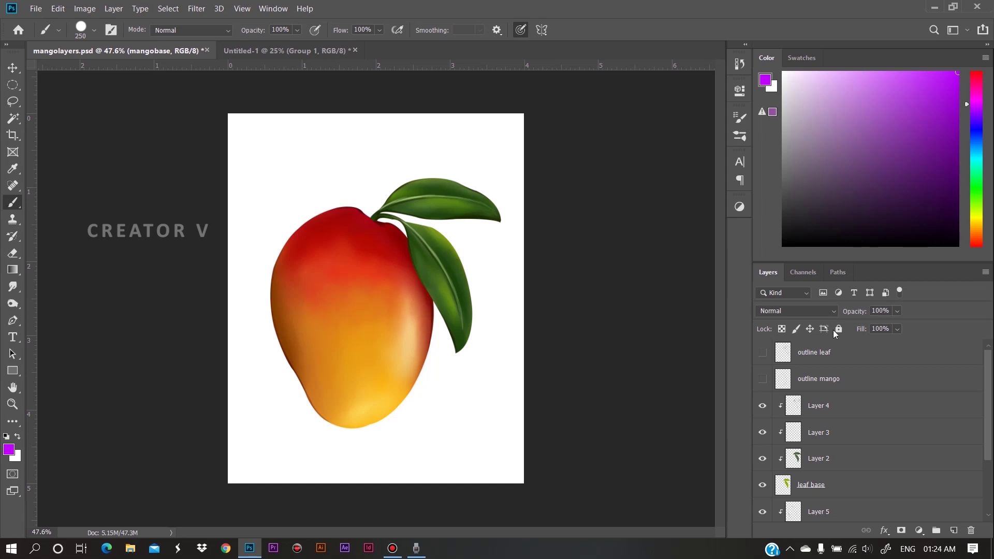
Add Layer 6 above Layer 4 and paint broad purple strokes across the mango
click(843, 405)
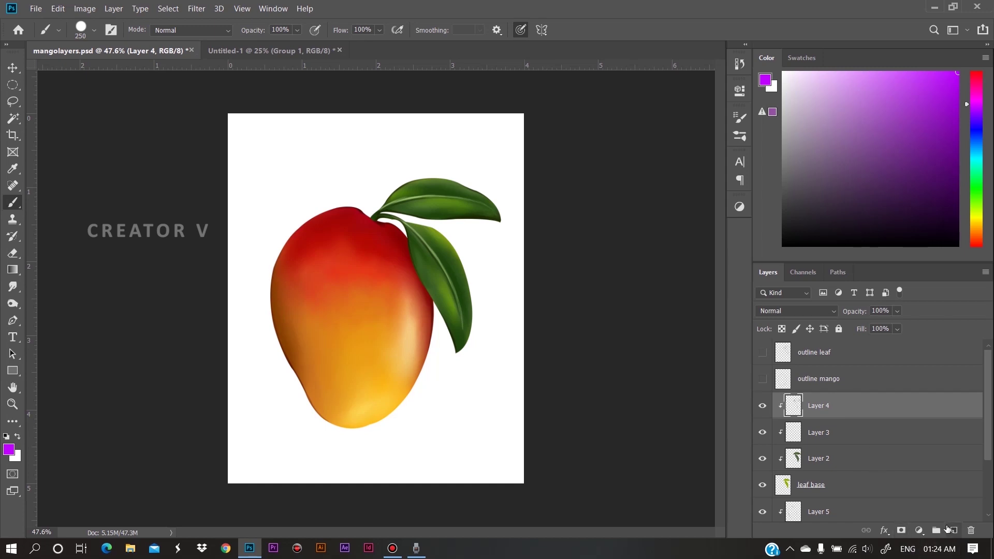
click(947, 529)
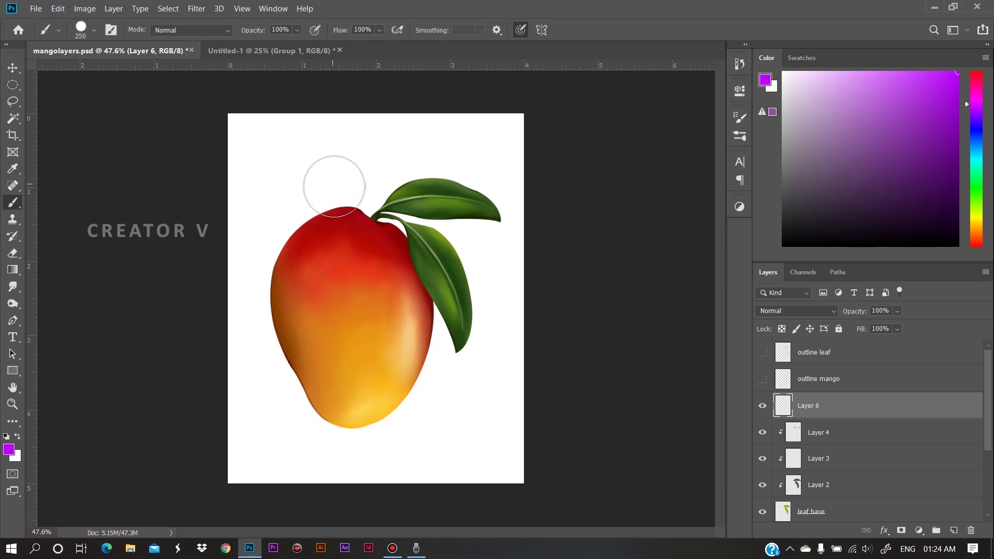
mouse_move(325, 168)
mouse_down()
mouse_move(266, 214)
mouse_move(437, 246)
mouse_move(313, 349)
mouse_move(366, 415)
mouse_move(516, 425)
mouse_up()
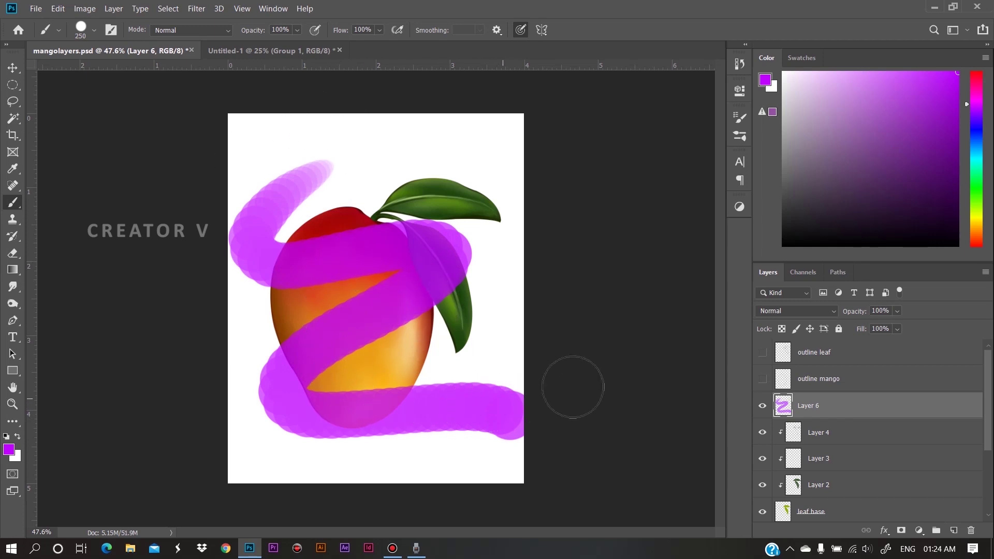
Set Layer 6's blend mode to Linear Burn, previewing other modes before keeping it
click(821, 310)
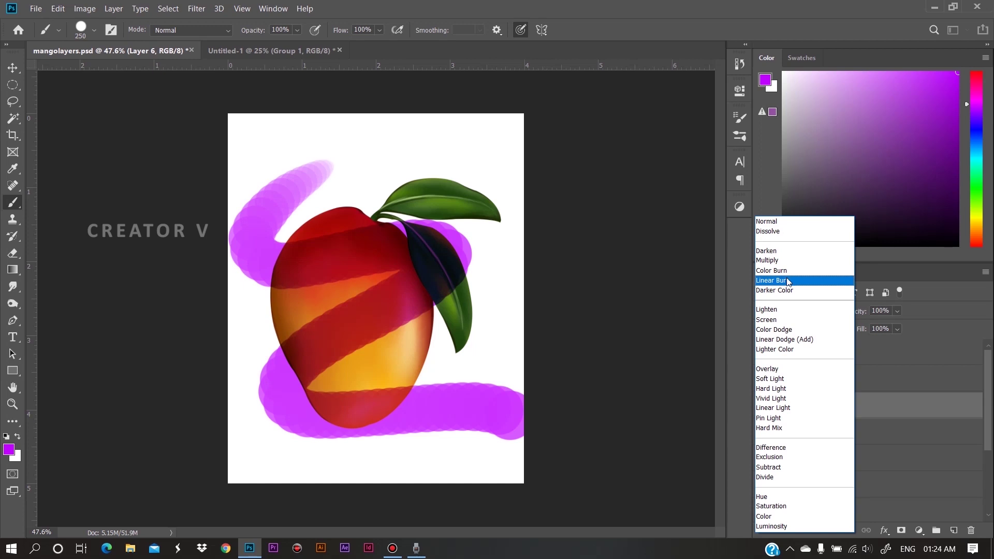
click(788, 281)
click(796, 313)
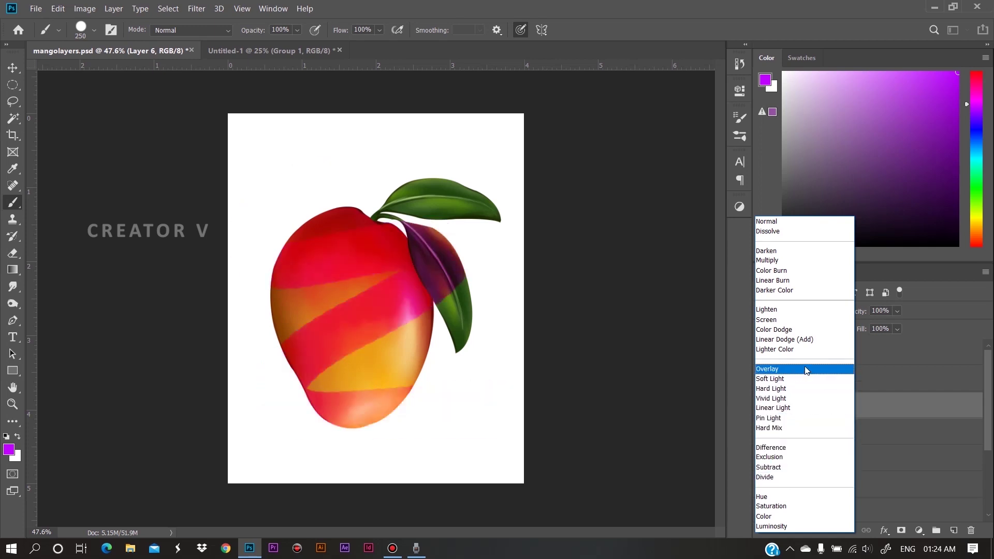
key(Escape)
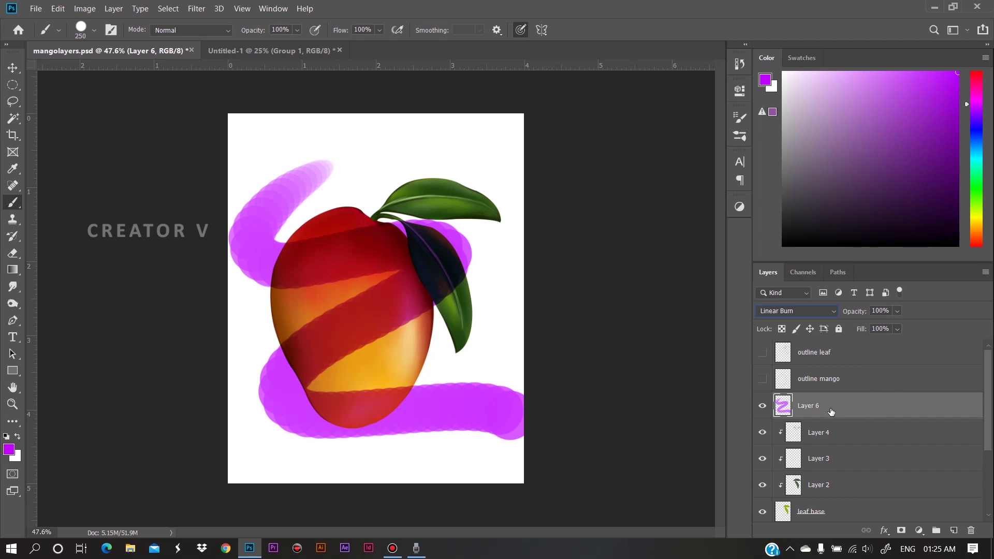
Delete Layer 6's purple scribble, then show the outline mango layer and move it below Layer 2
key(Delete)
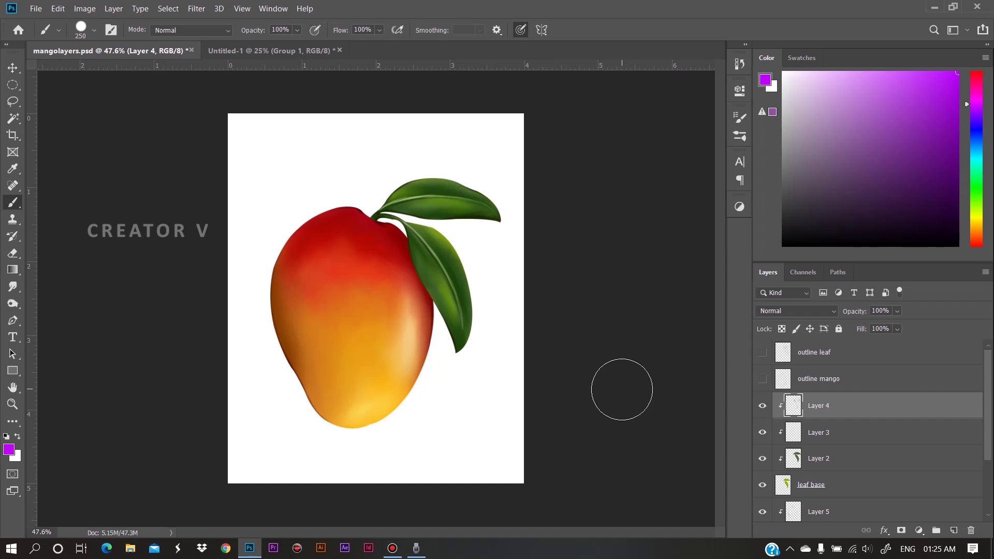
click(762, 378)
click(879, 378)
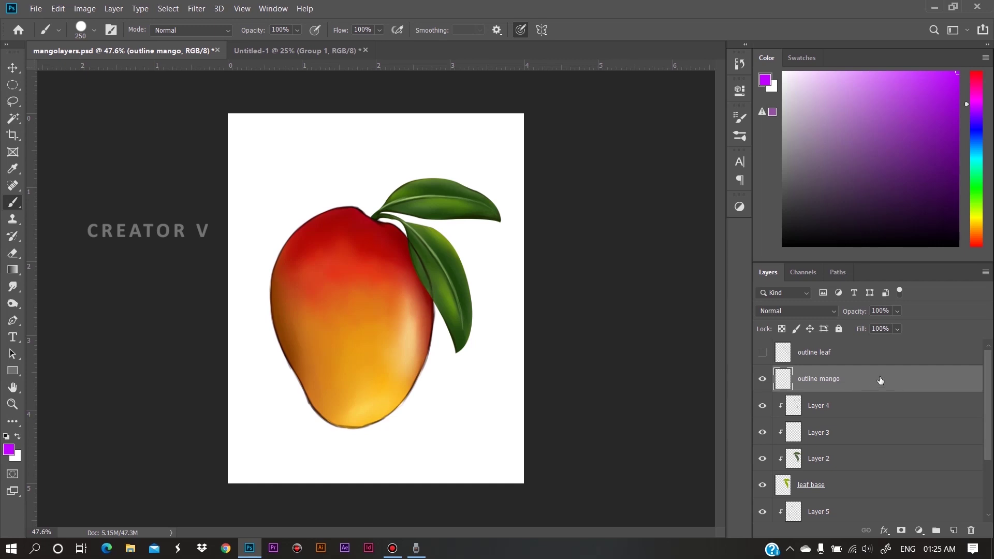
drag(880, 380, 836, 382)
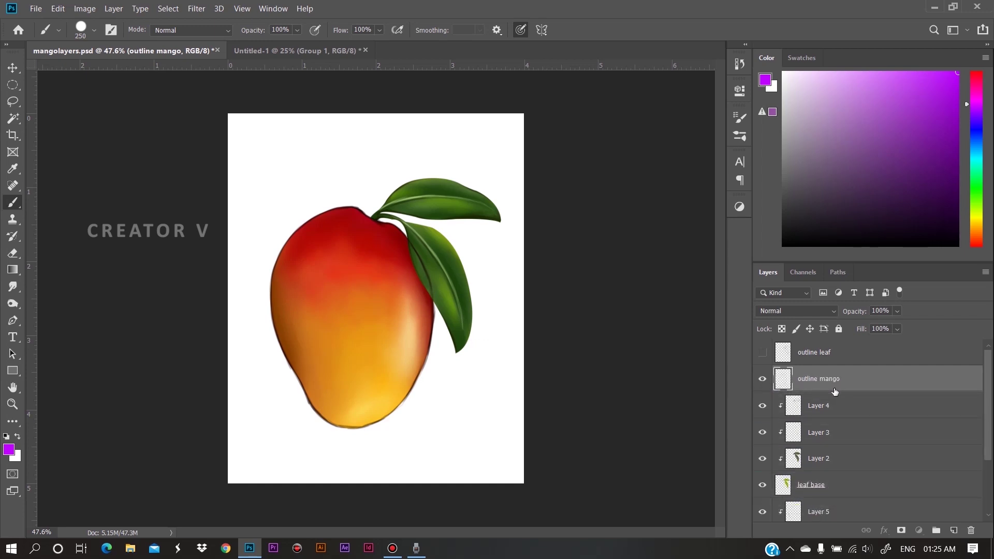